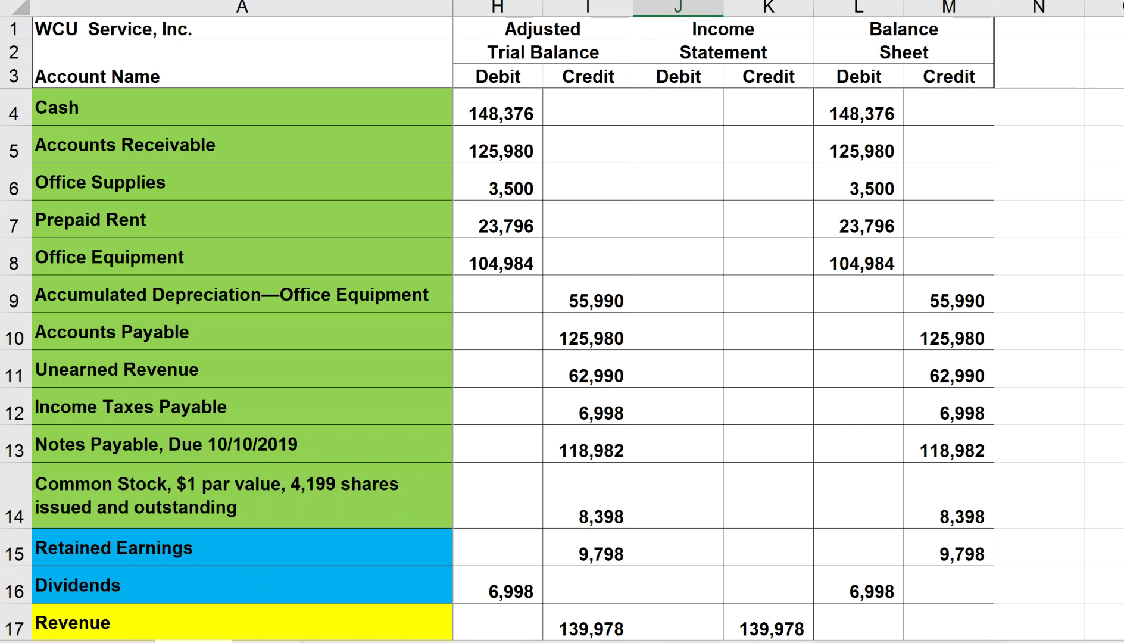
Open the financial statements sheet and look over the income statement, statement of retained earnings and balance sheet
{"action": "left_click", "coordinate": [267, 642]}
{"action": "scroll", "coordinate": [371, 428], "scroll_direction": "down", "scroll_amount": 7}
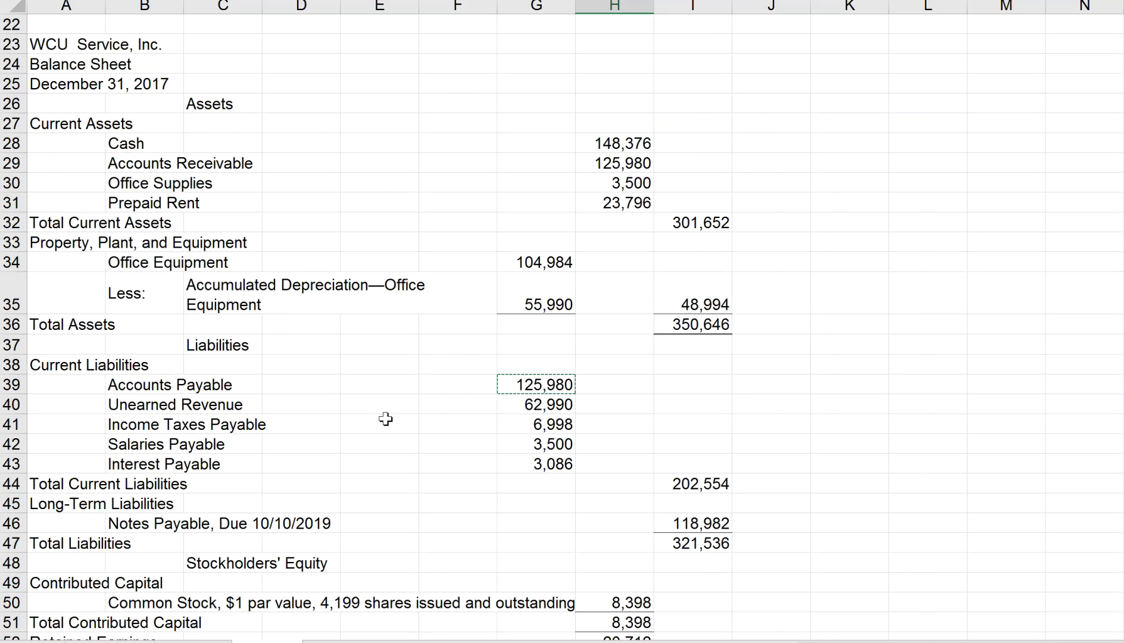
{"action": "scroll", "coordinate": [356, 396], "scroll_direction": "down", "scroll_amount": 1}
{"action": "scroll", "coordinate": [353, 397], "scroll_direction": "up", "scroll_amount": 1}
{"action": "scroll", "coordinate": [258, 151], "scroll_direction": "up", "scroll_amount": 4}
{"action": "scroll", "coordinate": [258, 151], "scroll_direction": "up", "scroll_amount": 3}
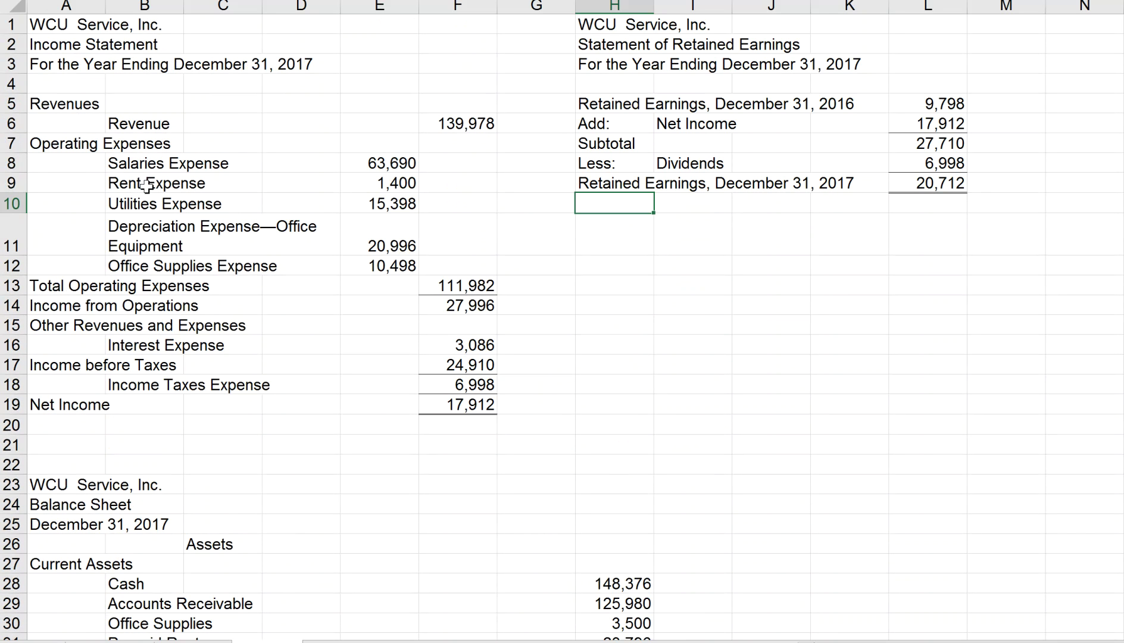
{"action": "scroll", "coordinate": [134, 190], "scroll_direction": "down", "scroll_amount": 3}
{"action": "scroll", "coordinate": [92, 369], "scroll_direction": "down", "scroll_amount": 2}
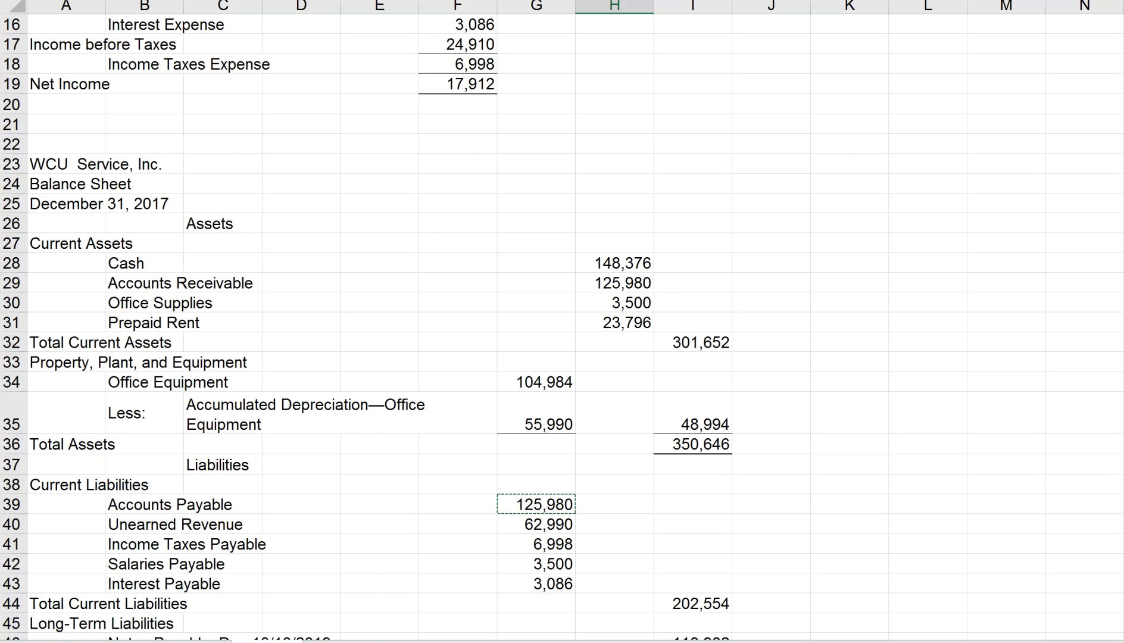
Examine the balance sheet's total current assets and the office equipment less accumulated depreciation under Property, Plant, and Equipment
{"action": "left_click", "coordinate": [193, 641]}
{"action": "left_click", "coordinate": [693, 341]}
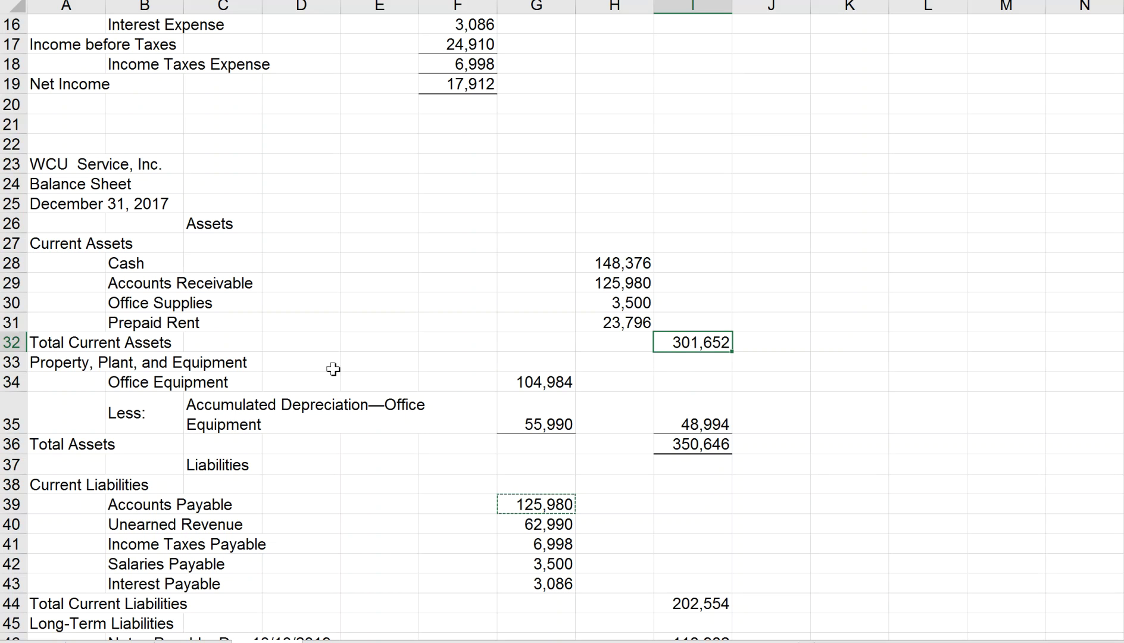
{"action": "left_click", "coordinate": [178, 363]}
{"action": "left_click", "coordinate": [65, 368]}
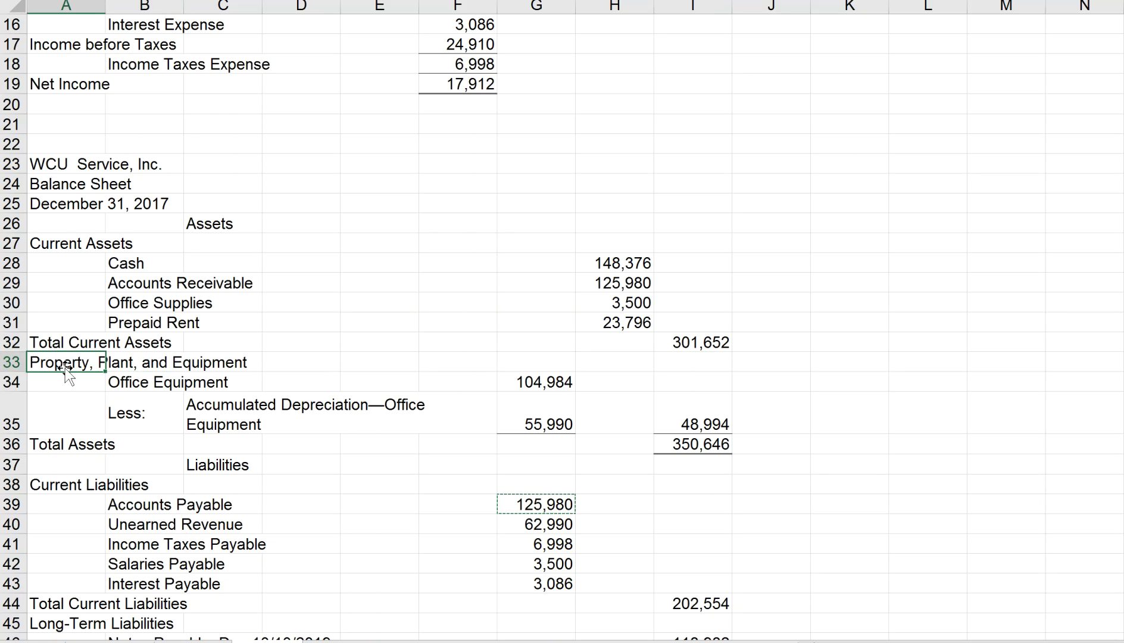
{"action": "left_click", "coordinate": [149, 384]}
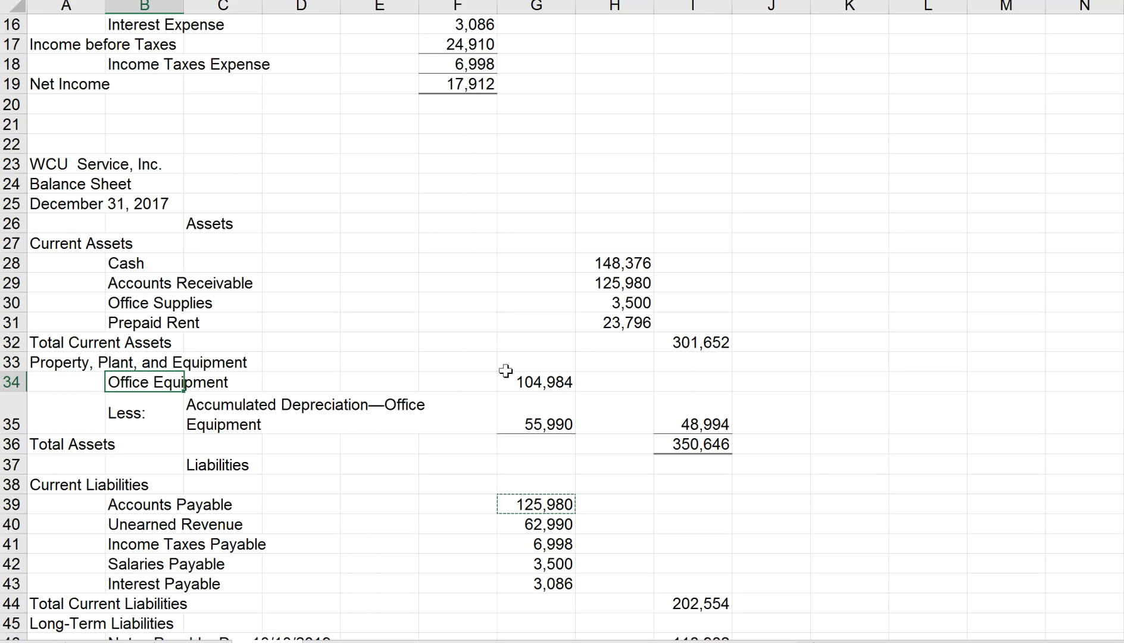
{"action": "left_click", "coordinate": [524, 382]}
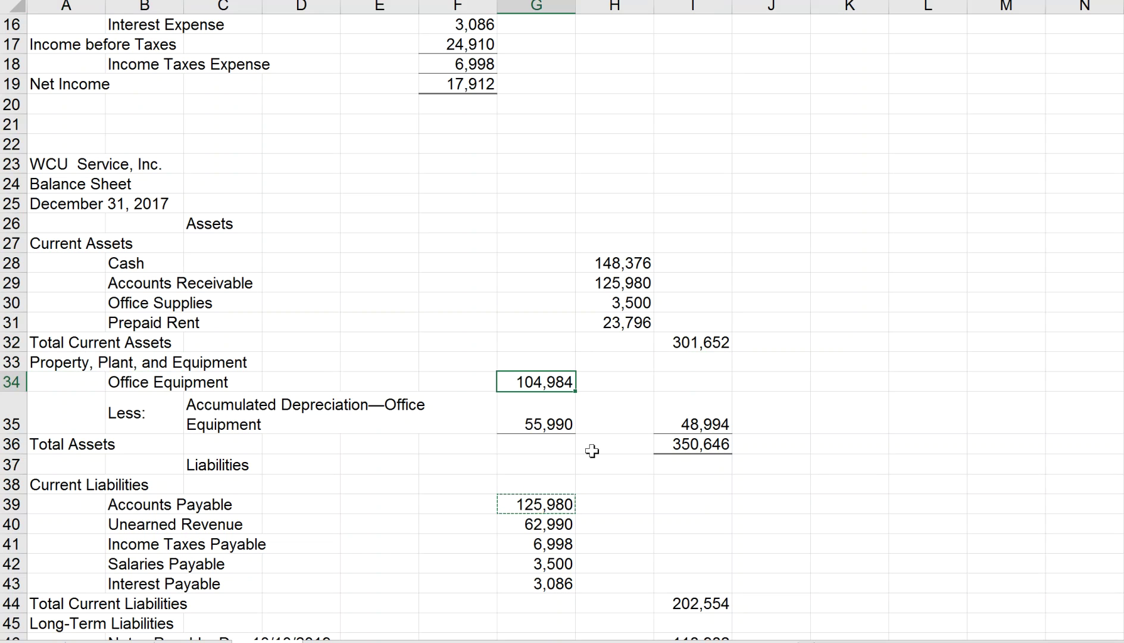
{"action": "left_click", "coordinate": [538, 420]}
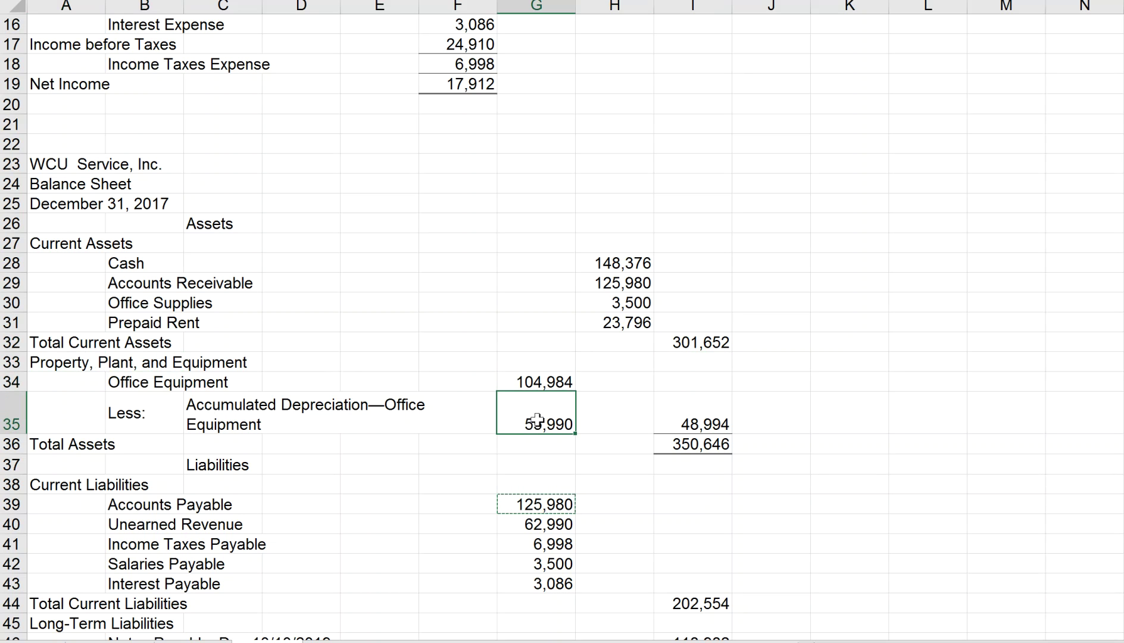
{"action": "left_click", "coordinate": [692, 424]}
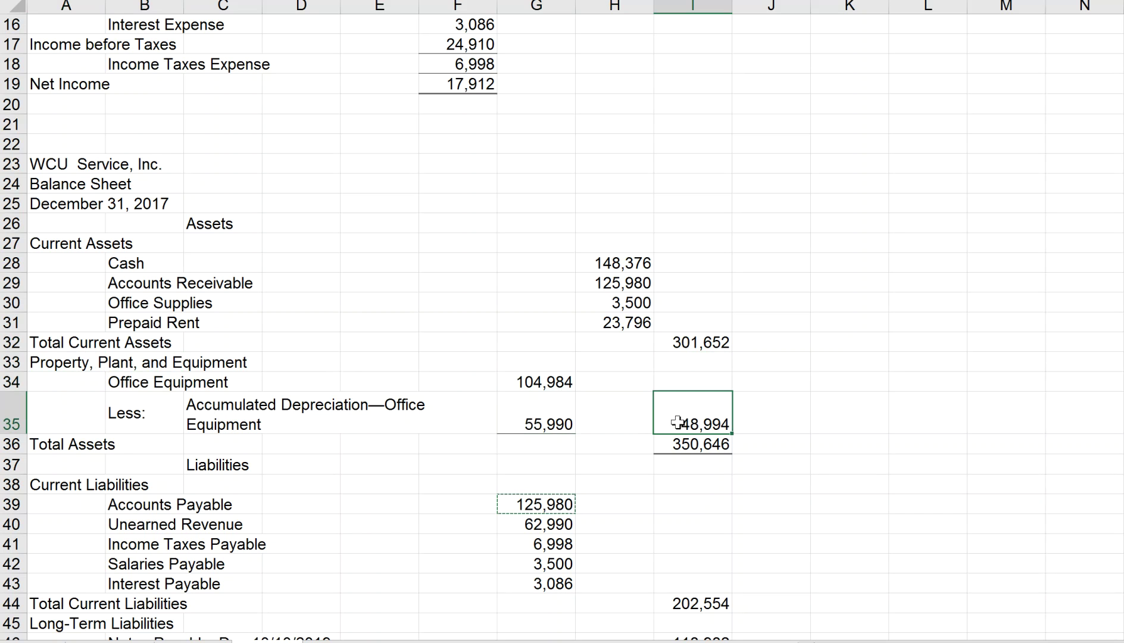
Trace how total current assets and net office equipment add up to Total Assets
{"action": "left_click", "coordinate": [703, 342]}
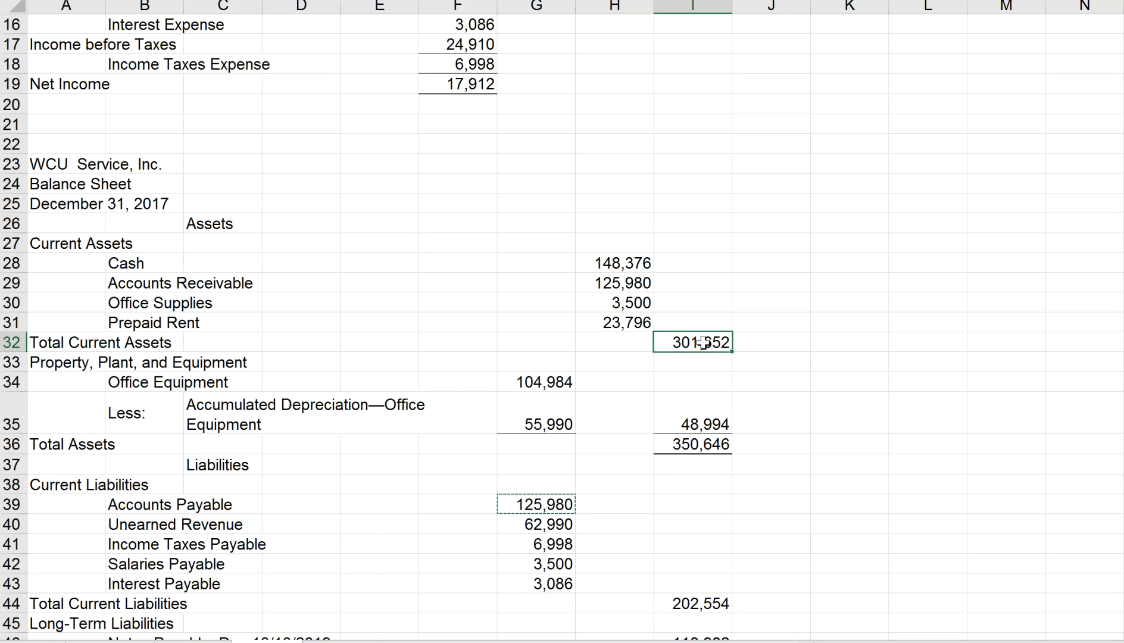
{"action": "left_click", "coordinate": [685, 435]}
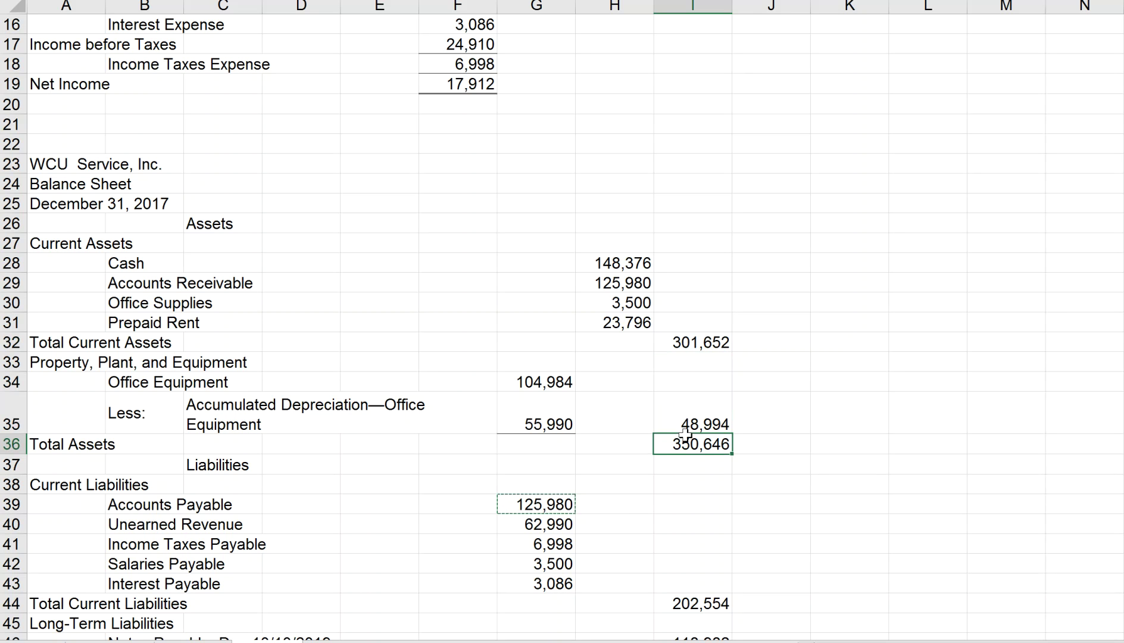
{"action": "left_click", "coordinate": [684, 423]}
{"action": "left_click", "coordinate": [685, 450]}
Review each current liability account from Accounts Payable to Interest Payable and the Total Current Liabilities amount
{"action": "scroll", "coordinate": [706, 433], "scroll_direction": "down", "scroll_amount": 3}
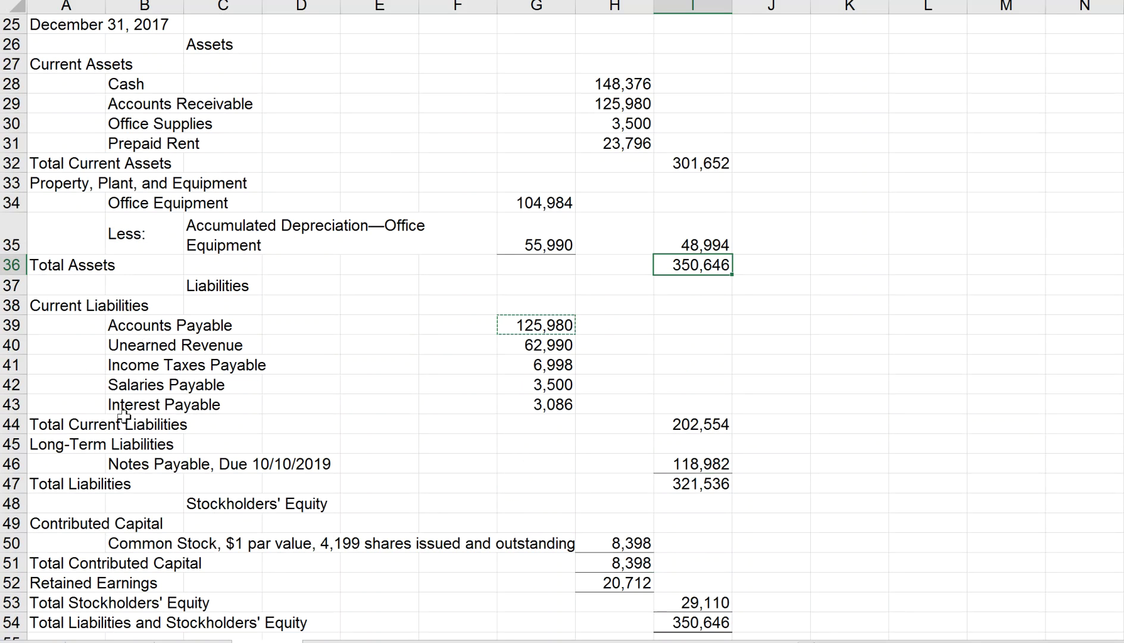
{"action": "left_click", "coordinate": [127, 330]}
{"action": "left_click", "coordinate": [120, 344]}
{"action": "left_click", "coordinate": [112, 367]}
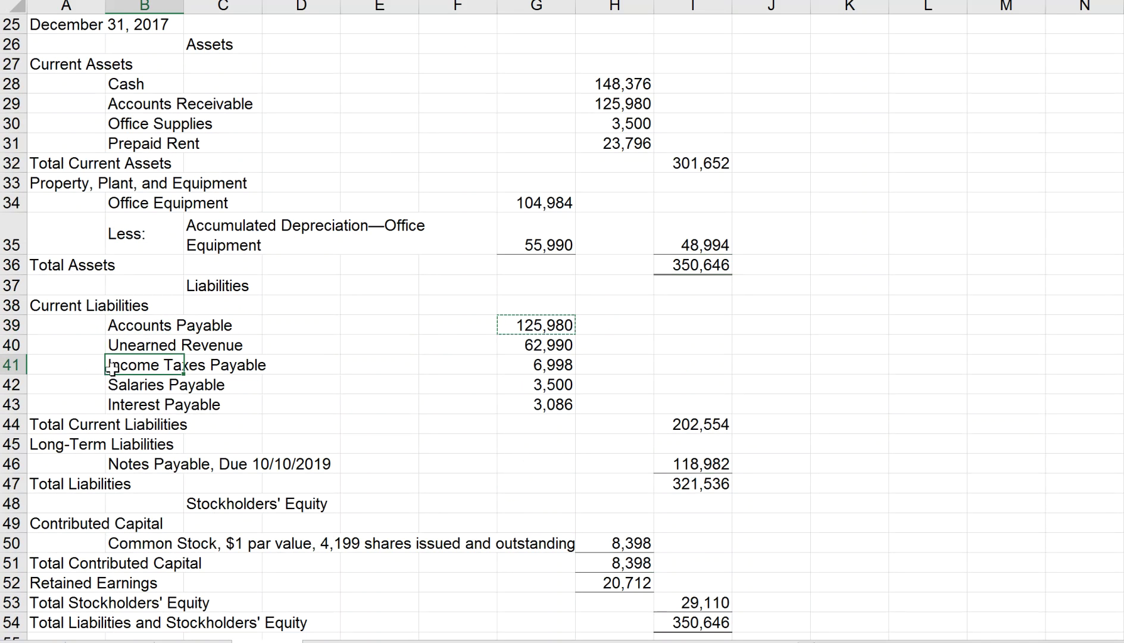
{"action": "left_click", "coordinate": [119, 390]}
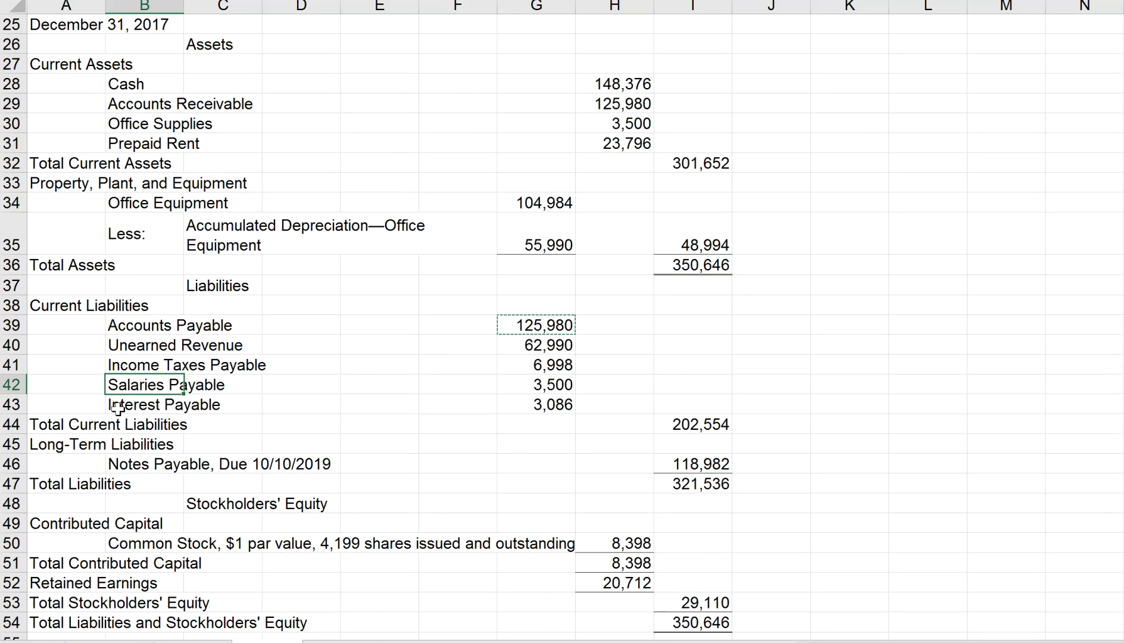
{"action": "left_click", "coordinate": [119, 409]}
{"action": "left_click", "coordinate": [159, 426]}
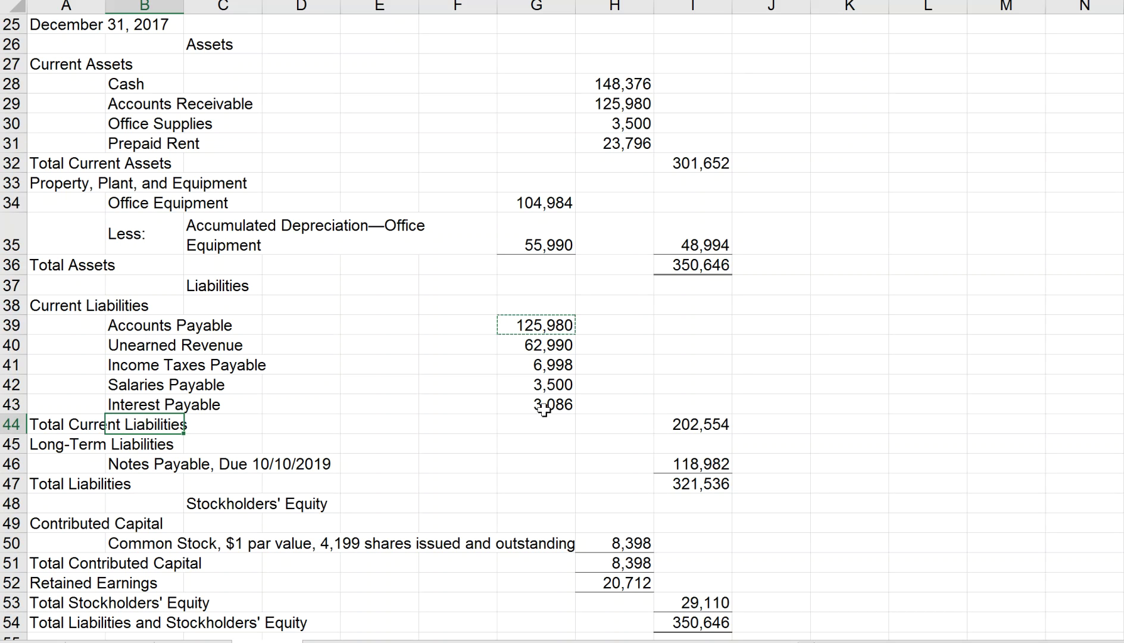
{"action": "left_click", "coordinate": [688, 422]}
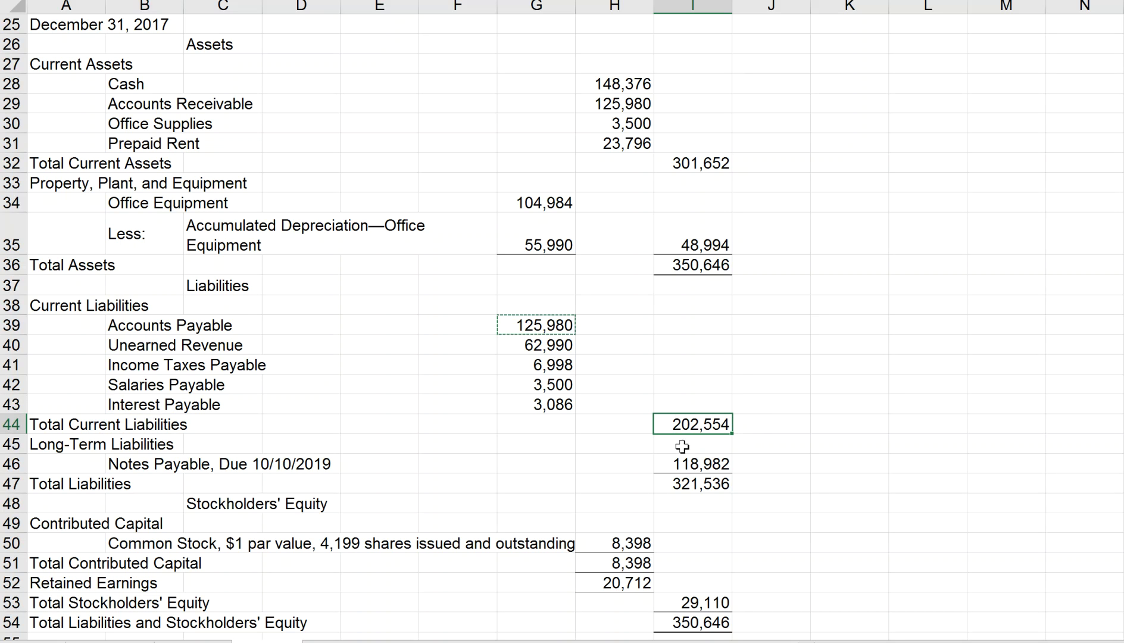
Check the long-term Notes Payable amount and how it combines with current liabilities into Total Liabilities
{"action": "left_click", "coordinate": [186, 466]}
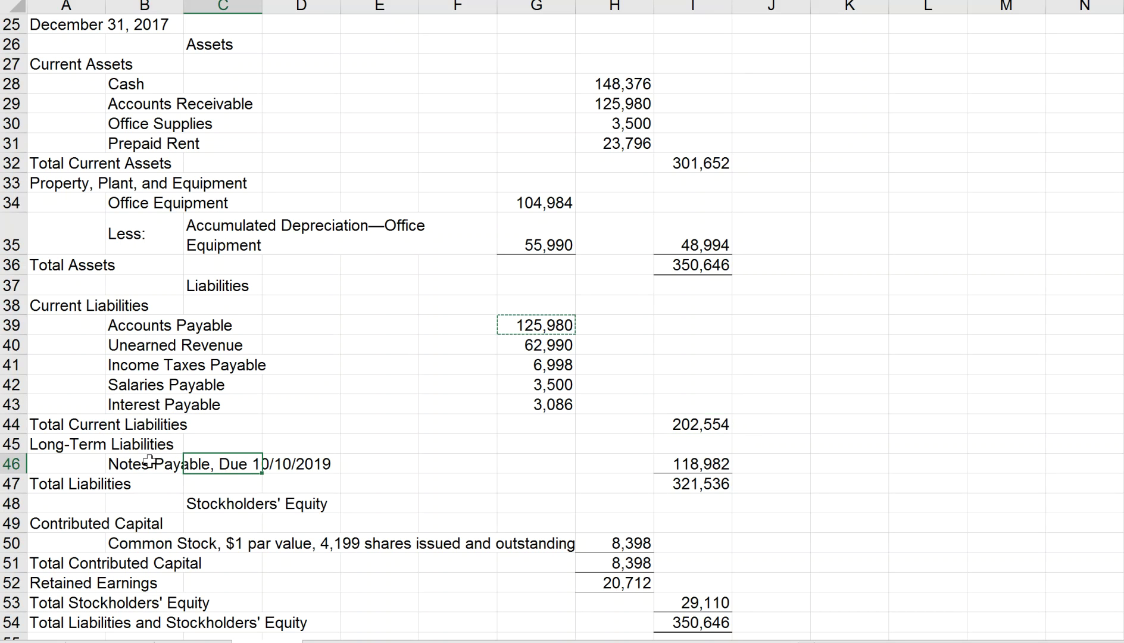
{"action": "left_click", "coordinate": [130, 466]}
{"action": "left_click", "coordinate": [689, 465]}
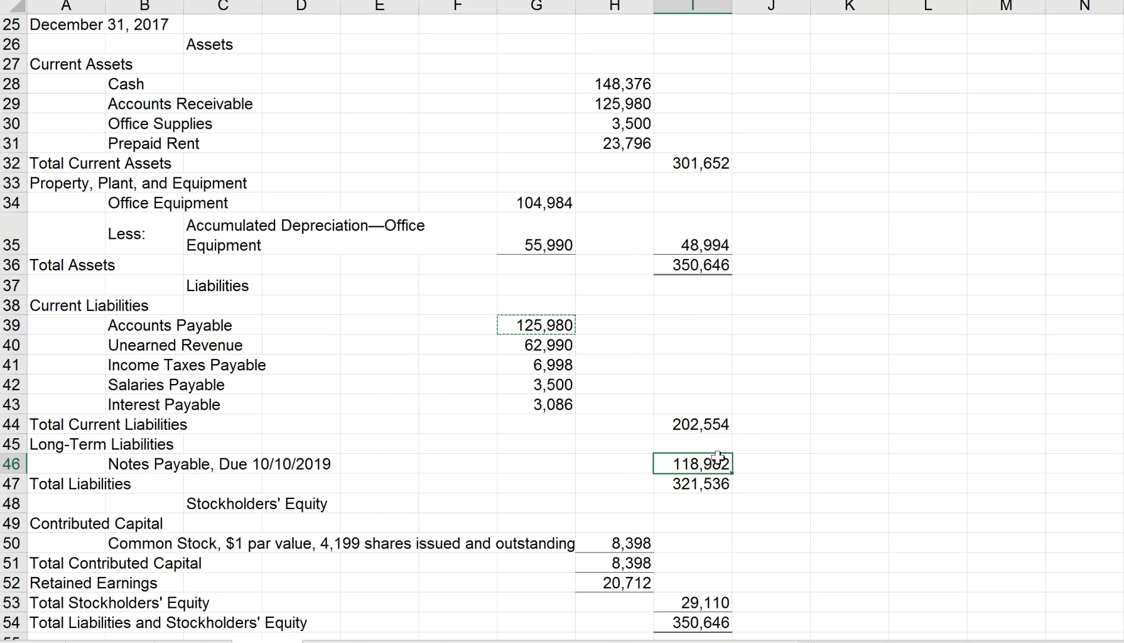
{"action": "left_click", "coordinate": [703, 485]}
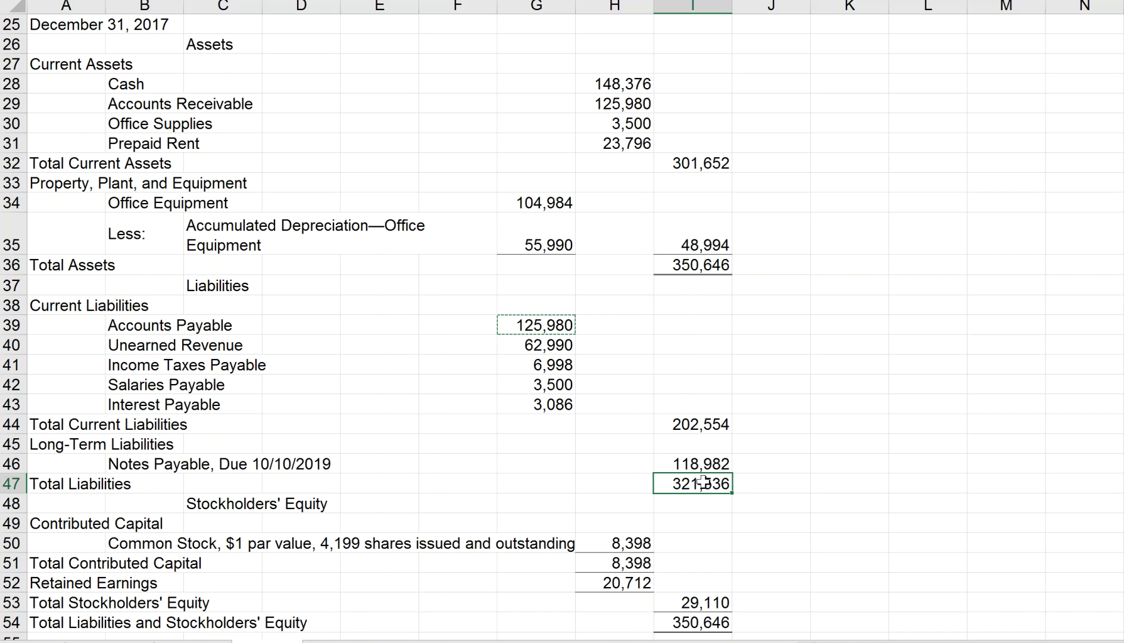
{"action": "left_click", "coordinate": [693, 420]}
{"action": "left_click", "coordinate": [686, 465]}
{"action": "left_click", "coordinate": [681, 487]}
Review common stock and Total Contributed Capital, comparing the common stock amount with the worksheet's Balance Sheet credit column
{"action": "scroll", "coordinate": [683, 510], "scroll_direction": "down", "scroll_amount": 2}
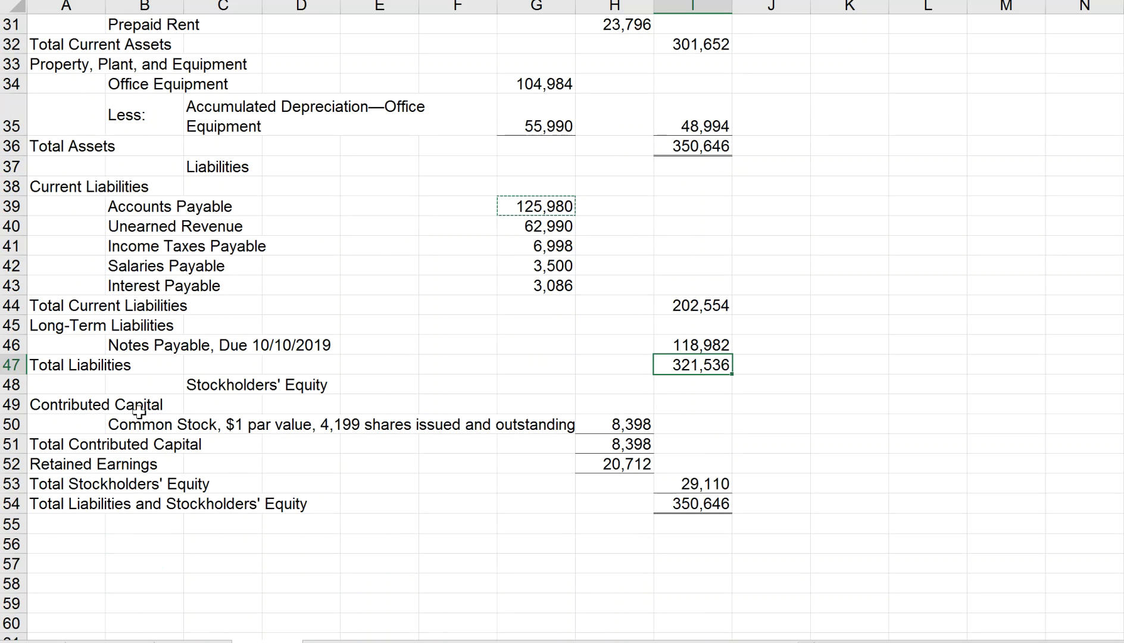
{"action": "left_click", "coordinate": [622, 423]}
{"action": "left_click", "coordinate": [613, 444]}
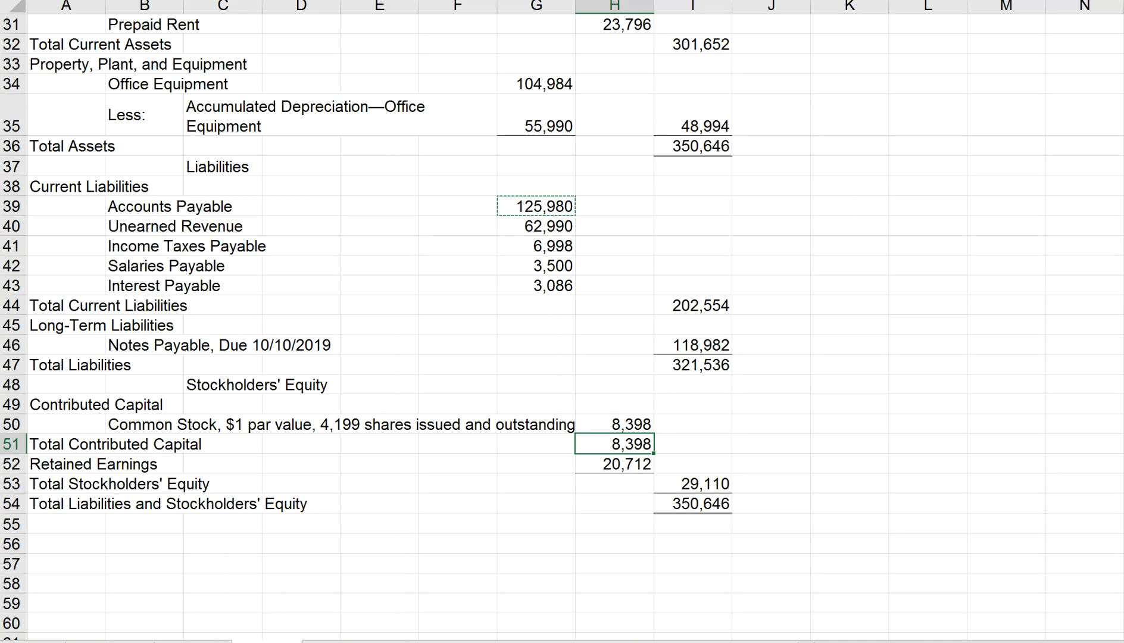
{"action": "left_click", "coordinate": [193, 641]}
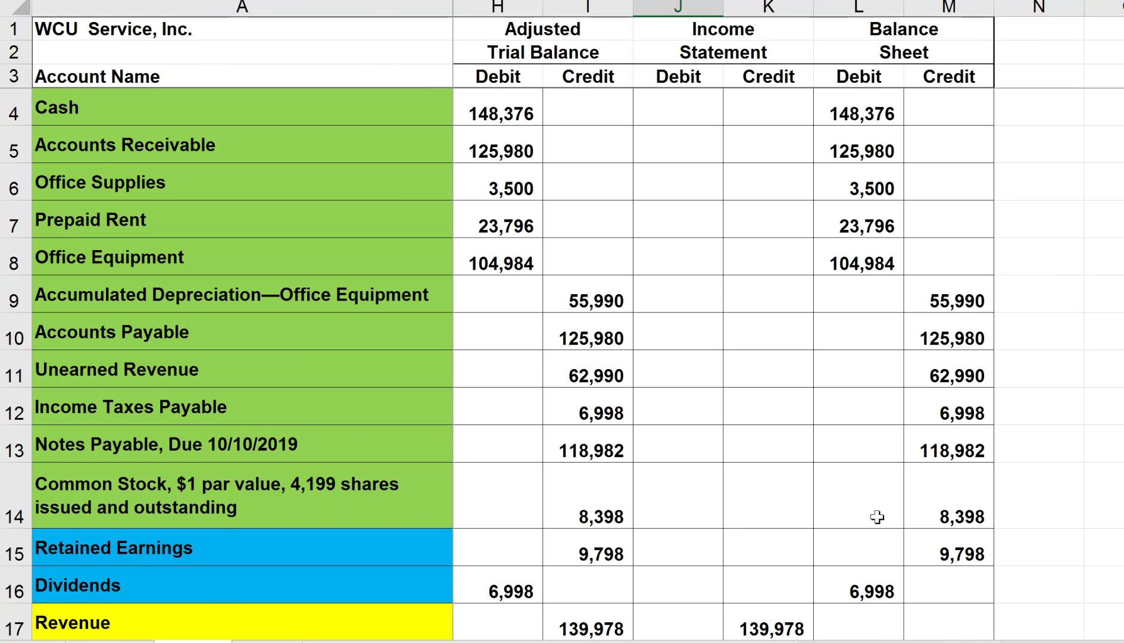
{"action": "left_click", "coordinate": [934, 510]}
{"action": "left_click", "coordinate": [267, 641]}
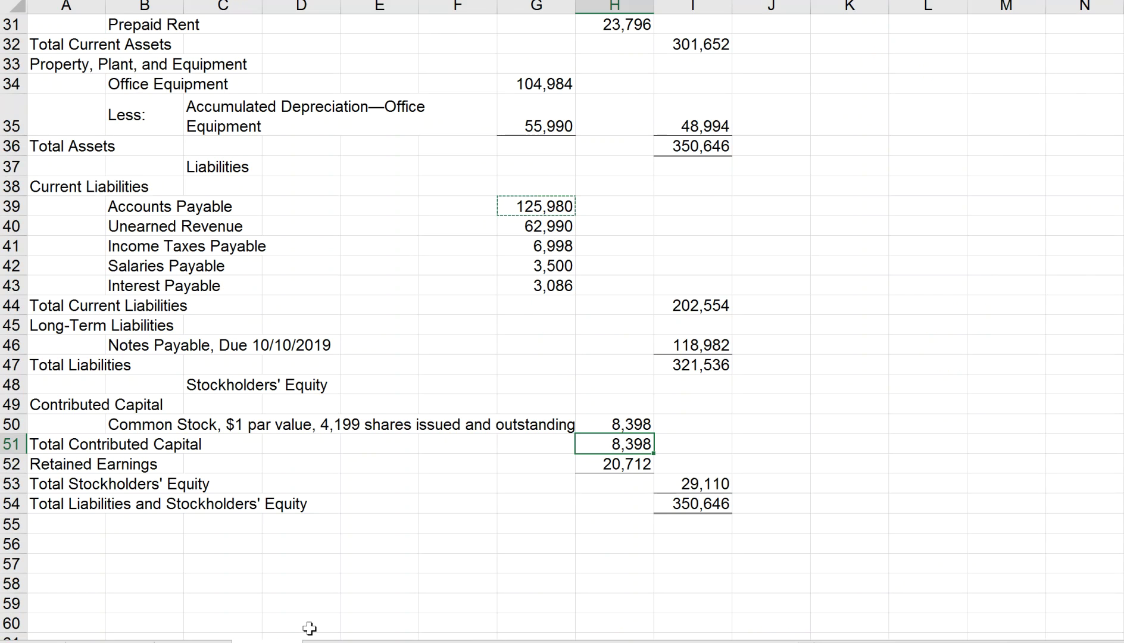
Compare the balance sheet's Retained Earnings with the December 31, 2017 ending balance on the Statement of Retained Earnings
{"action": "left_click", "coordinate": [616, 468]}
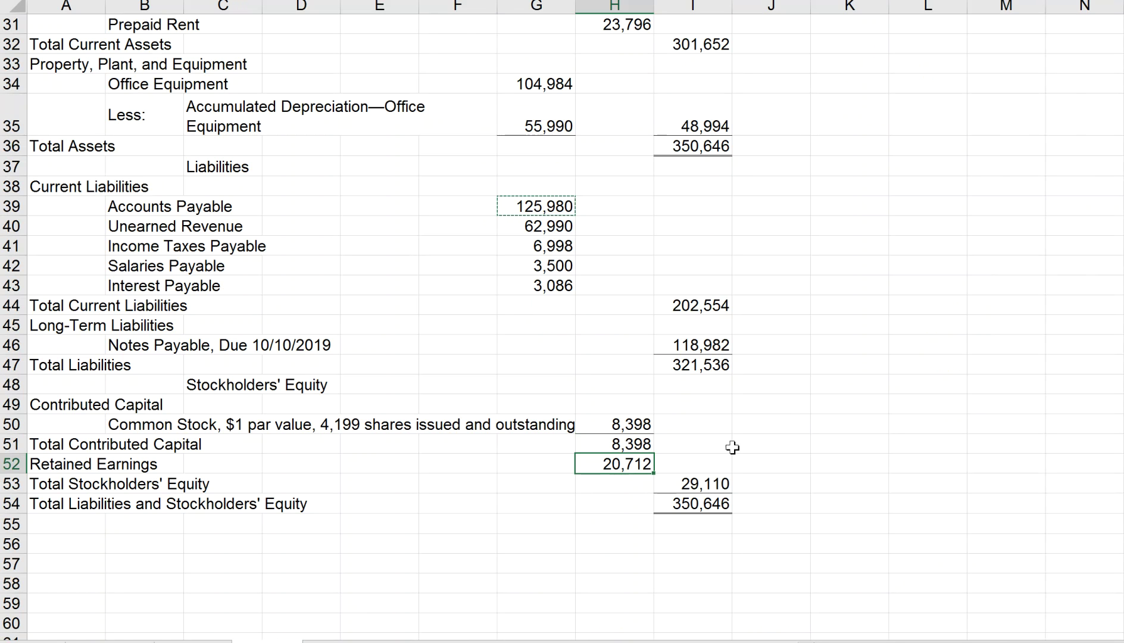
{"action": "scroll", "coordinate": [805, 418], "scroll_direction": "up", "scroll_amount": 7}
{"action": "scroll", "coordinate": [805, 419], "scroll_direction": "up", "scroll_amount": 3}
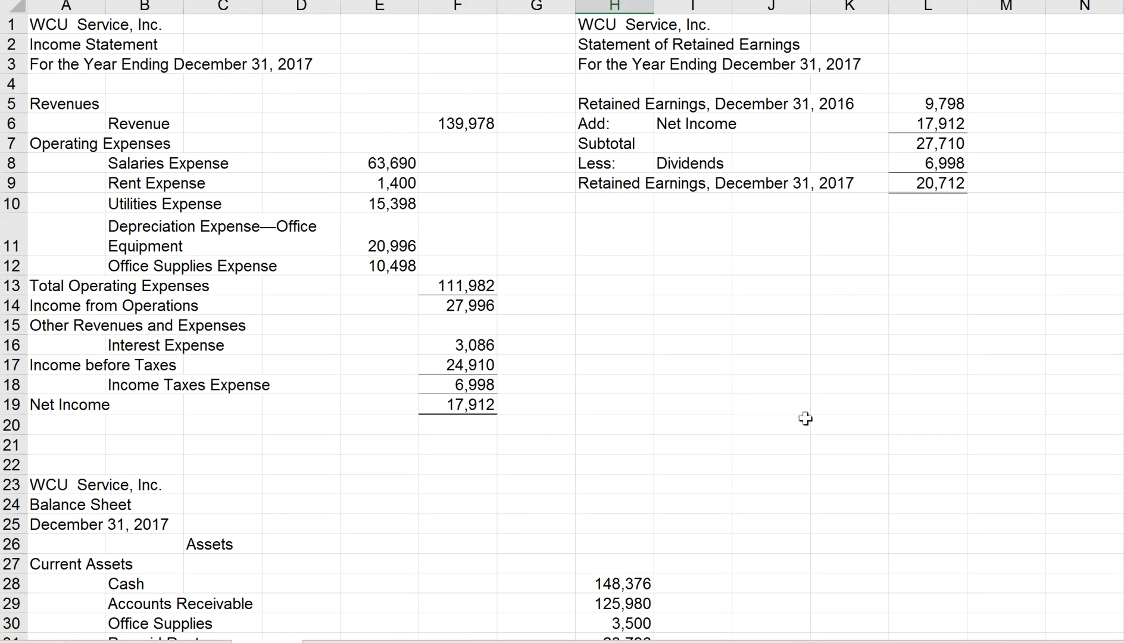
{"action": "left_click", "coordinate": [935, 188]}
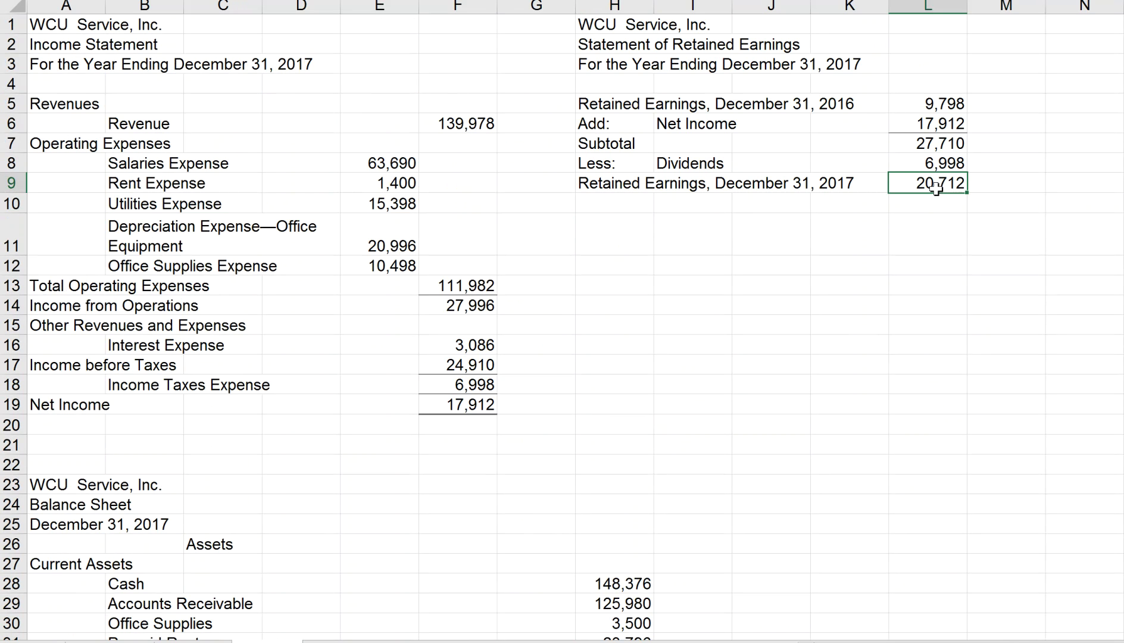
{"action": "scroll", "coordinate": [789, 336], "scroll_direction": "down", "scroll_amount": 7}
{"action": "scroll", "coordinate": [790, 343], "scroll_direction": "down", "scroll_amount": 5}
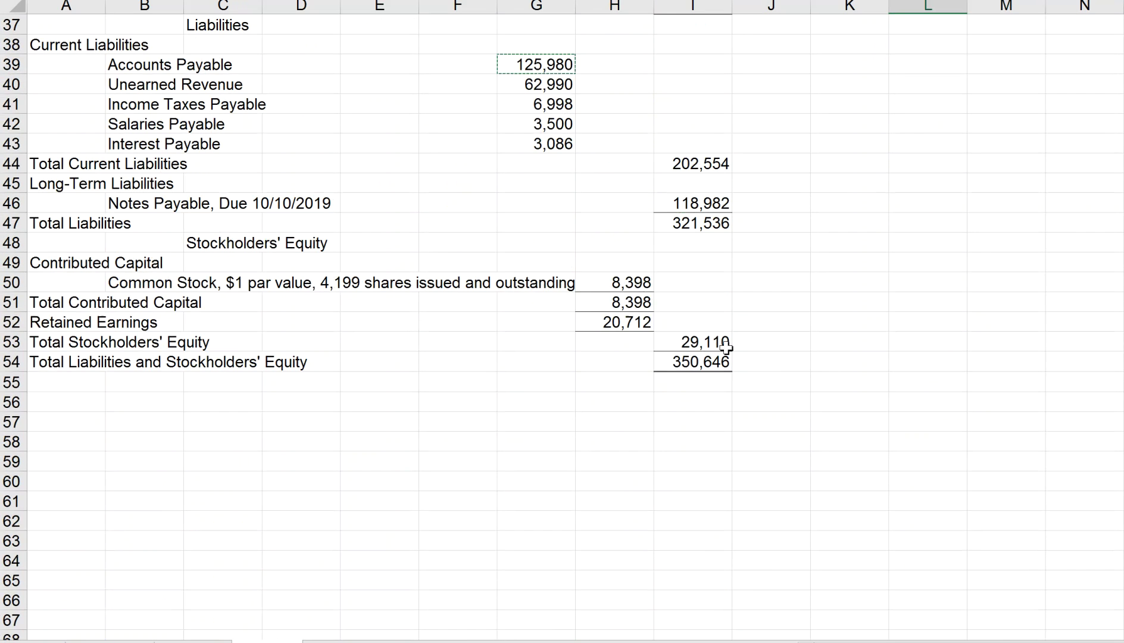
{"action": "left_click", "coordinate": [615, 320]}
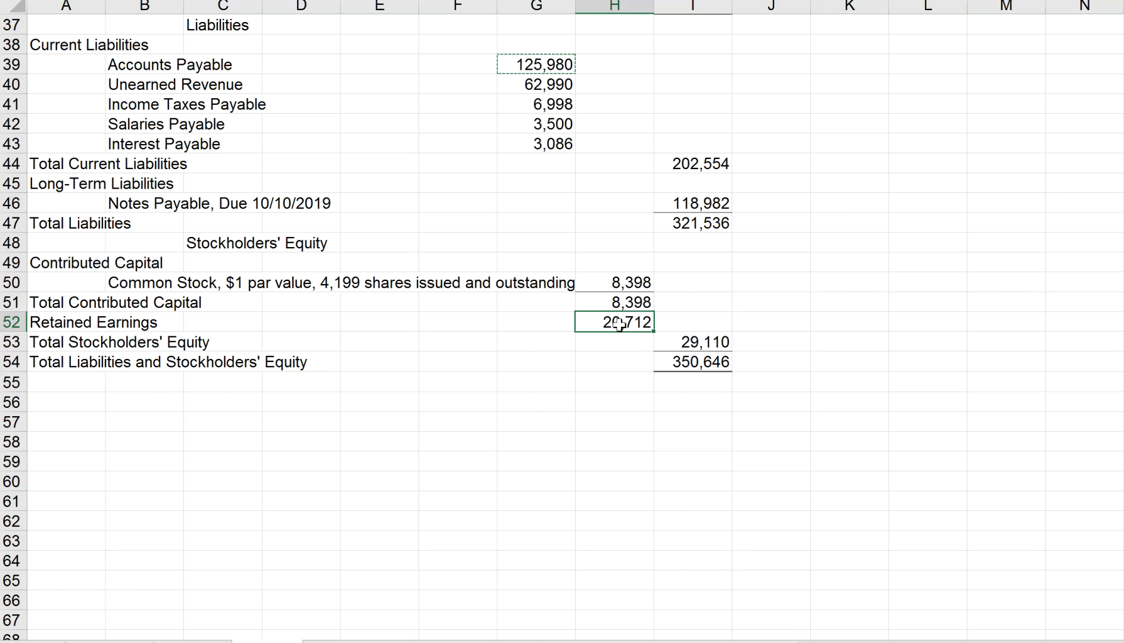
{"action": "scroll", "coordinate": [825, 295], "scroll_direction": "up", "scroll_amount": 12}
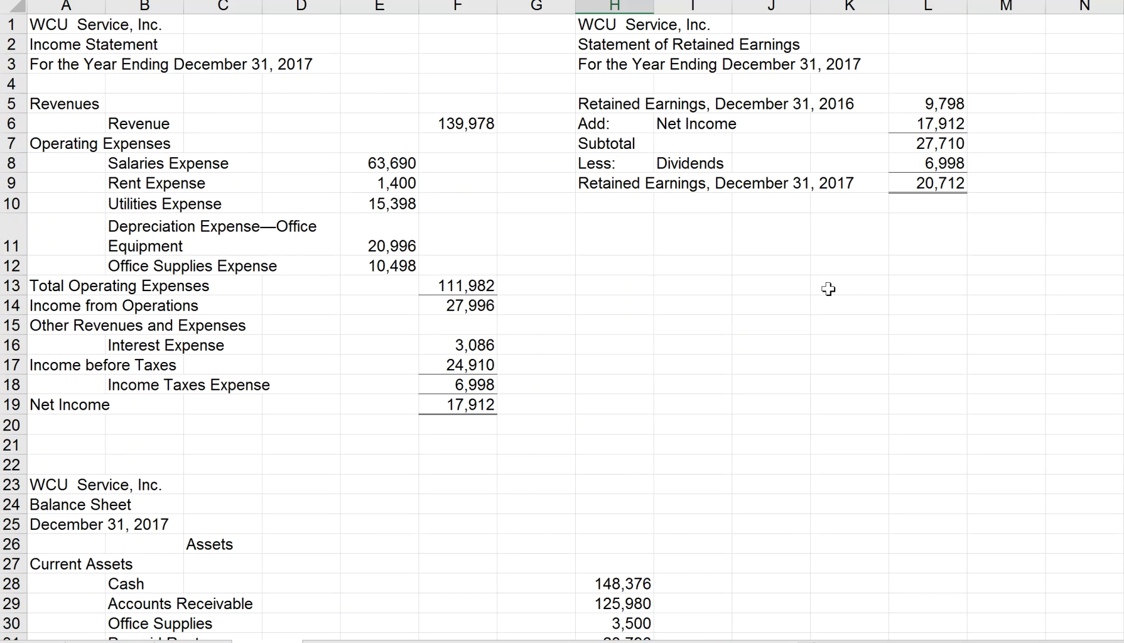
{"action": "left_click", "coordinate": [935, 185]}
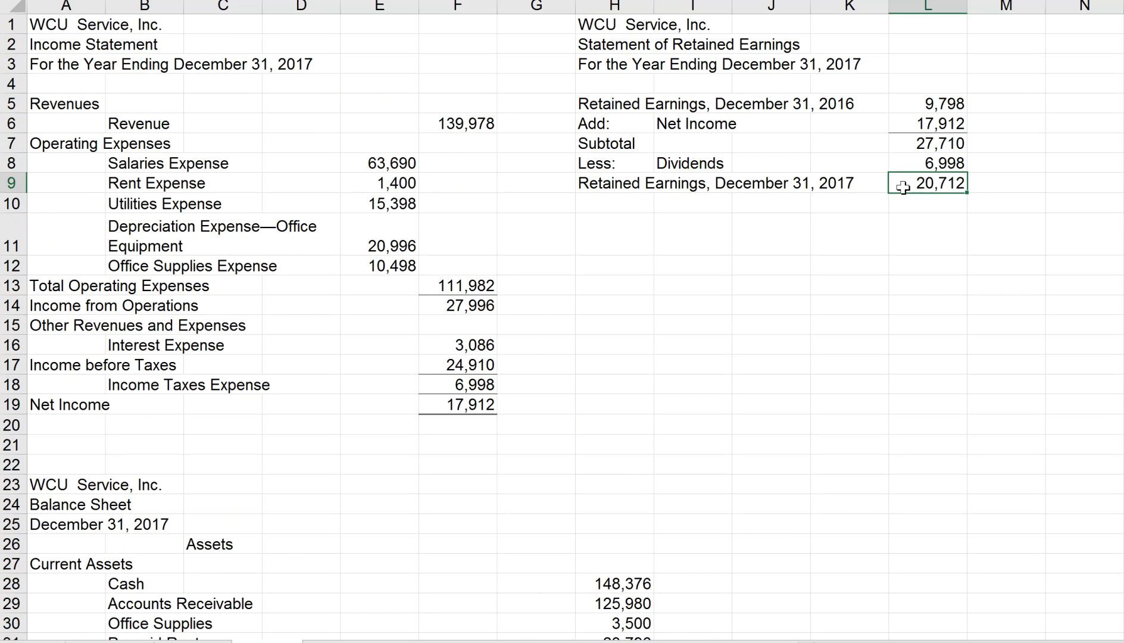
{"action": "scroll", "coordinate": [760, 289], "scroll_direction": "down", "scroll_amount": 9}
{"action": "scroll", "coordinate": [743, 305], "scroll_direction": "down", "scroll_amount": 3}
{"action": "left_click", "coordinate": [619, 322]}
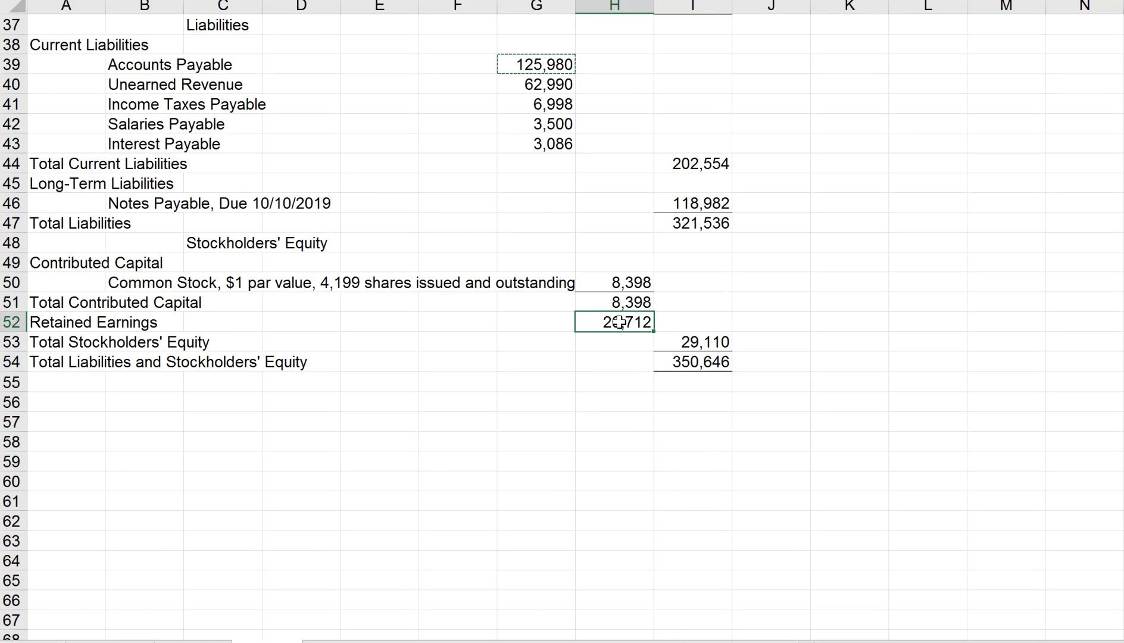
Trace contributed capital and retained earnings into Total Stockholders' Equity, and check Total Liabilities and Stockholders' Equity
{"action": "left_click", "coordinate": [690, 341]}
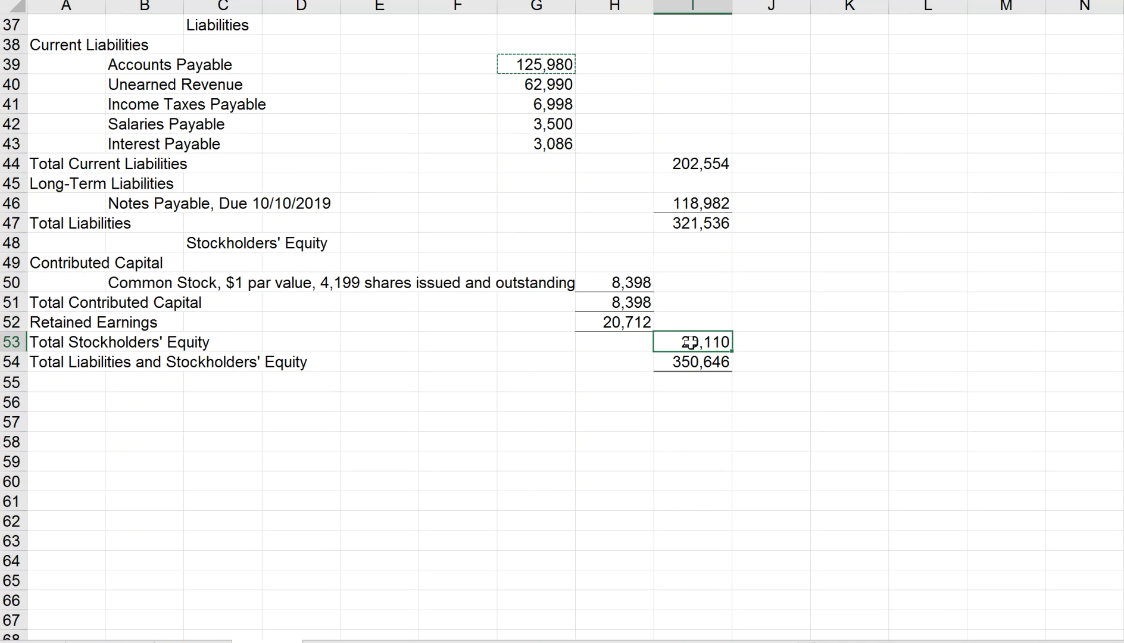
{"action": "left_click", "coordinate": [622, 301]}
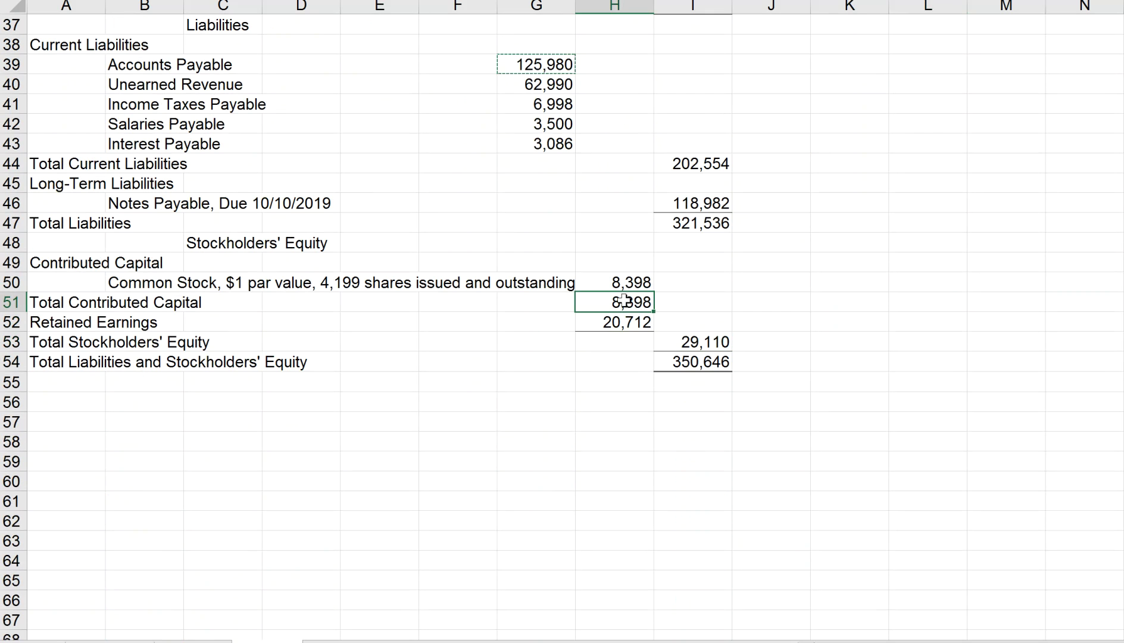
{"action": "left_click", "coordinate": [620, 326]}
{"action": "left_click", "coordinate": [684, 343]}
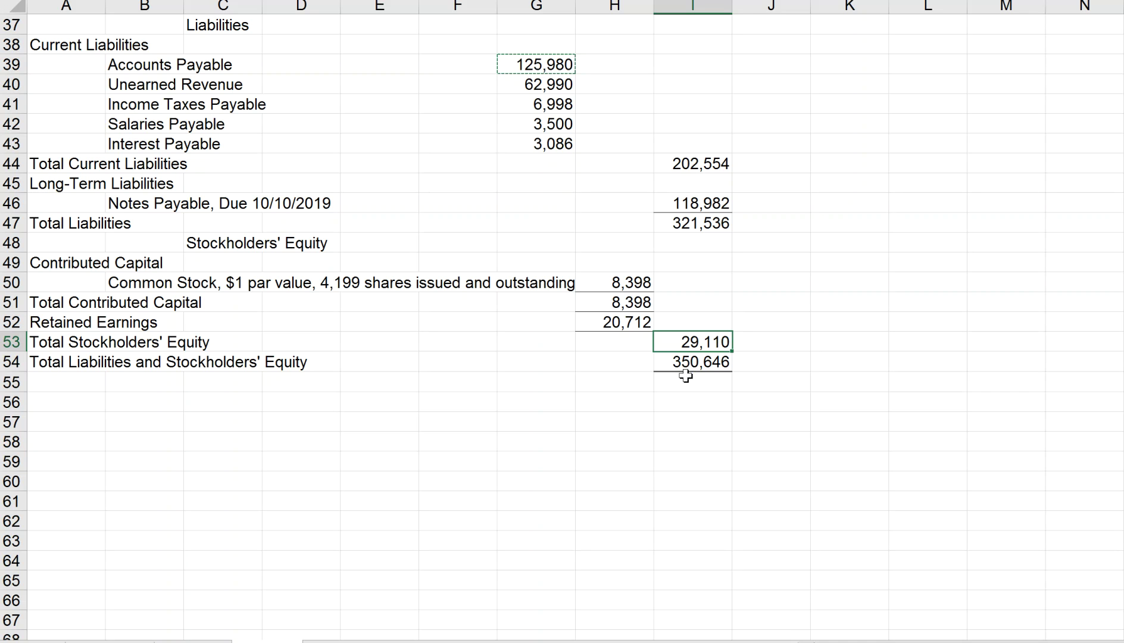
{"action": "left_click", "coordinate": [691, 363]}
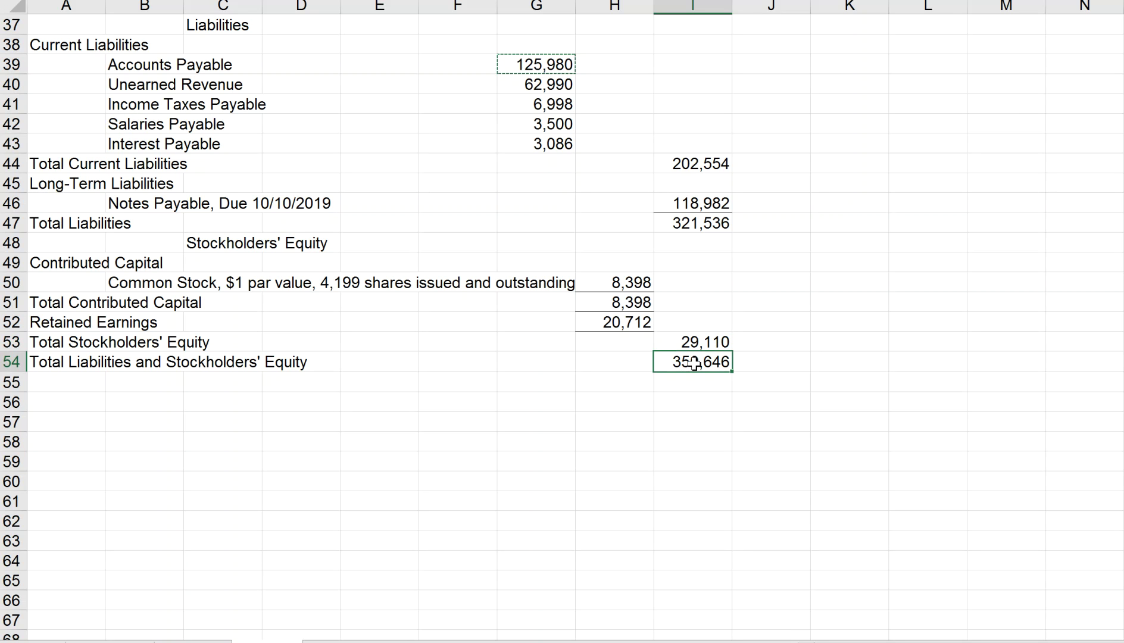
Trace Total Liabilities and Total Stockholders' Equity into the Total Liabilities and Stockholders' Equity amount
{"action": "left_click", "coordinate": [708, 231]}
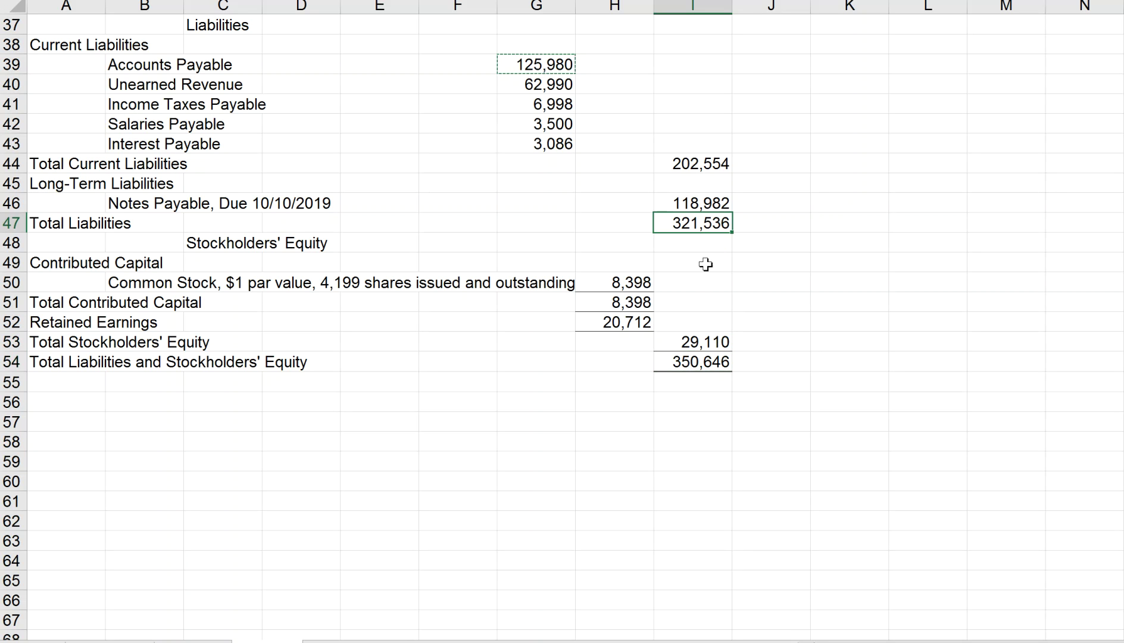
{"action": "left_click", "coordinate": [681, 344]}
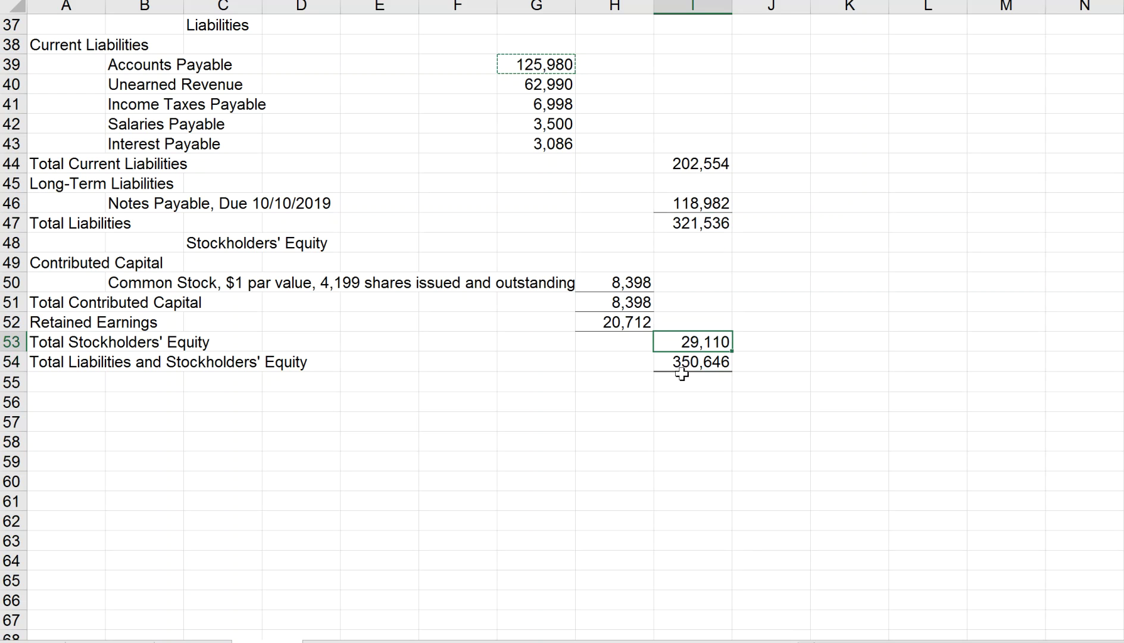
{"action": "left_click", "coordinate": [684, 363]}
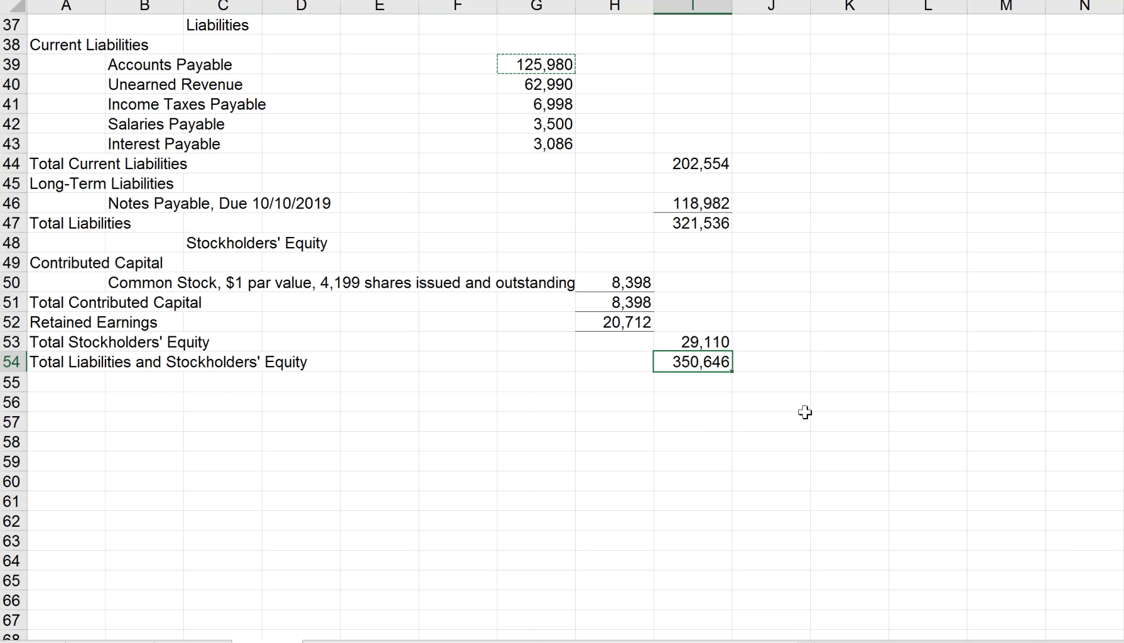
Compare Total Assets with Total Liabilities and Stockholders' Equity to check that the balance sheet balances
{"action": "scroll", "coordinate": [805, 409], "scroll_direction": "up", "scroll_amount": 3}
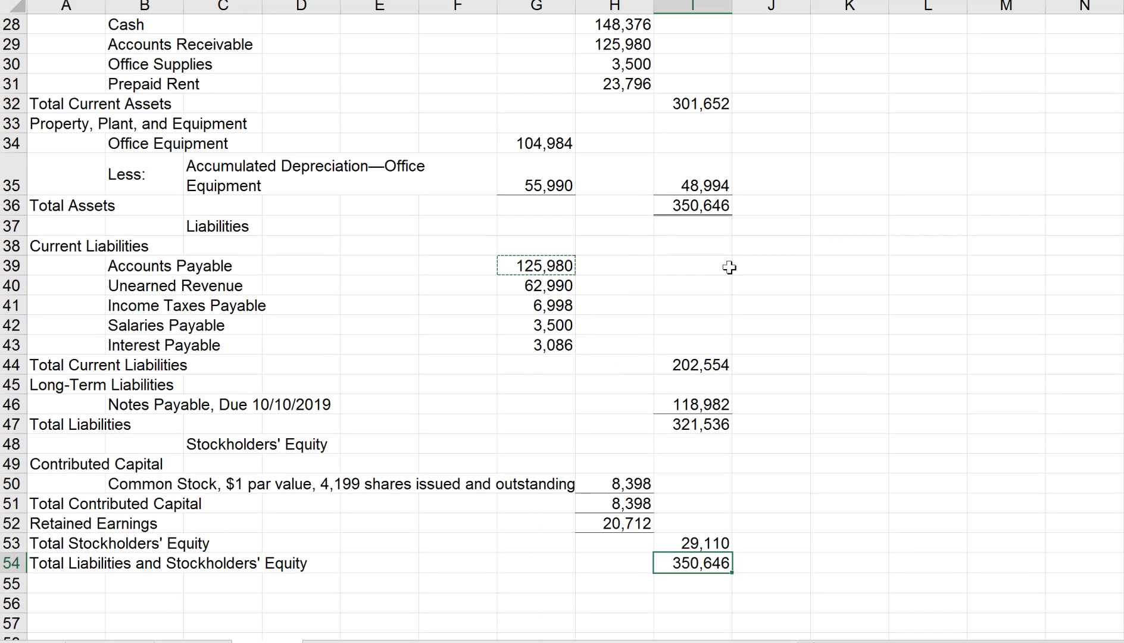
{"action": "left_click", "coordinate": [704, 209]}
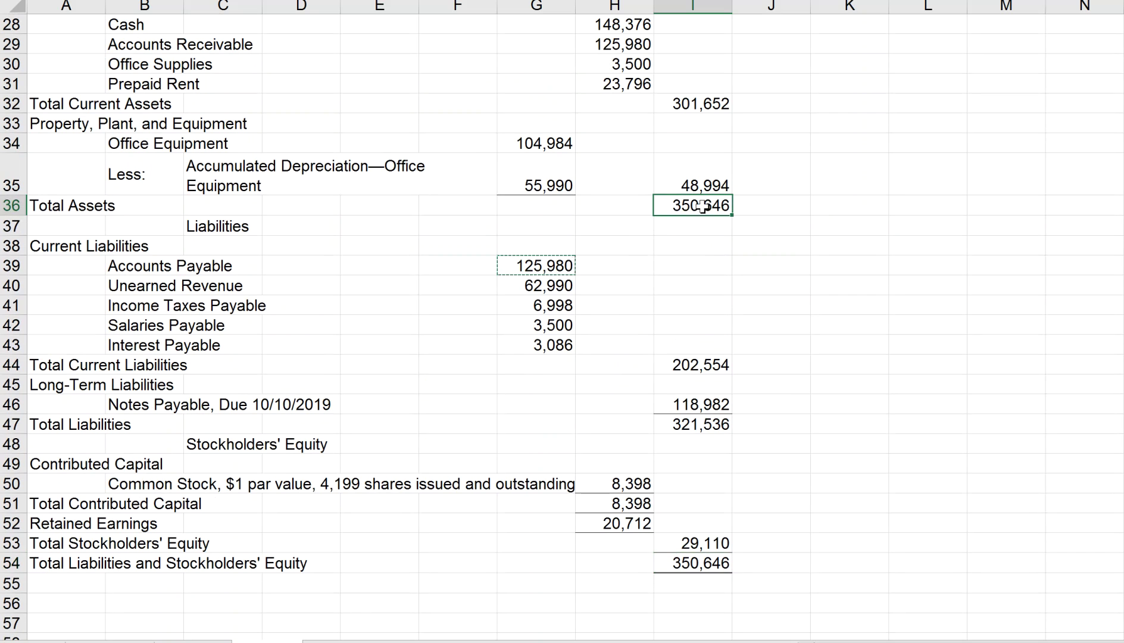
{"action": "left_click", "coordinate": [684, 565]}
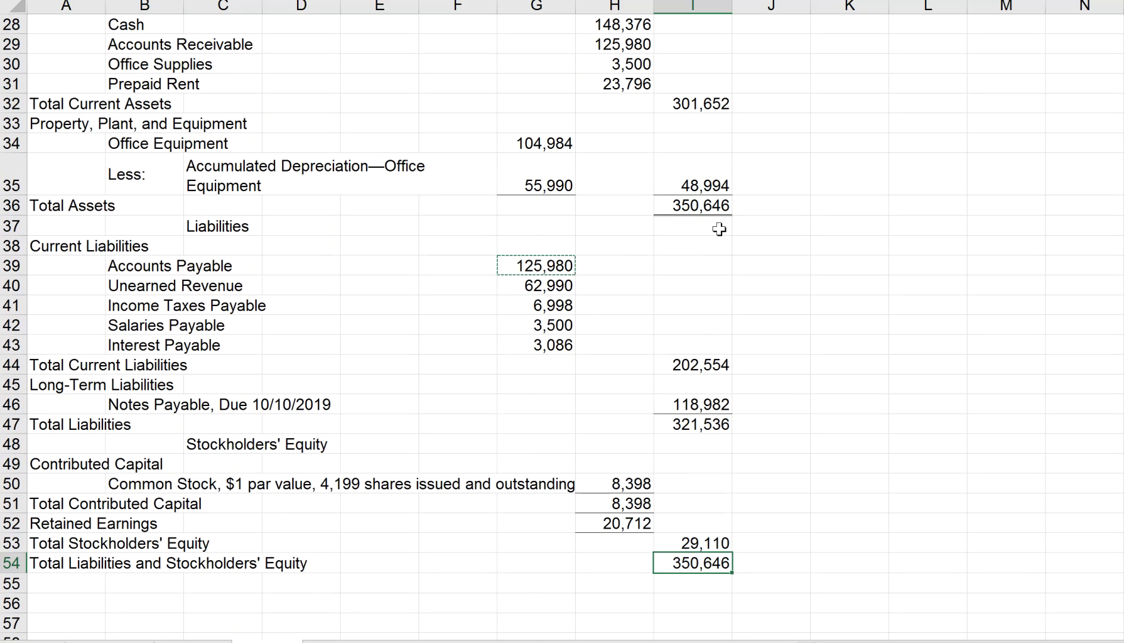
{"action": "left_click", "coordinate": [708, 208]}
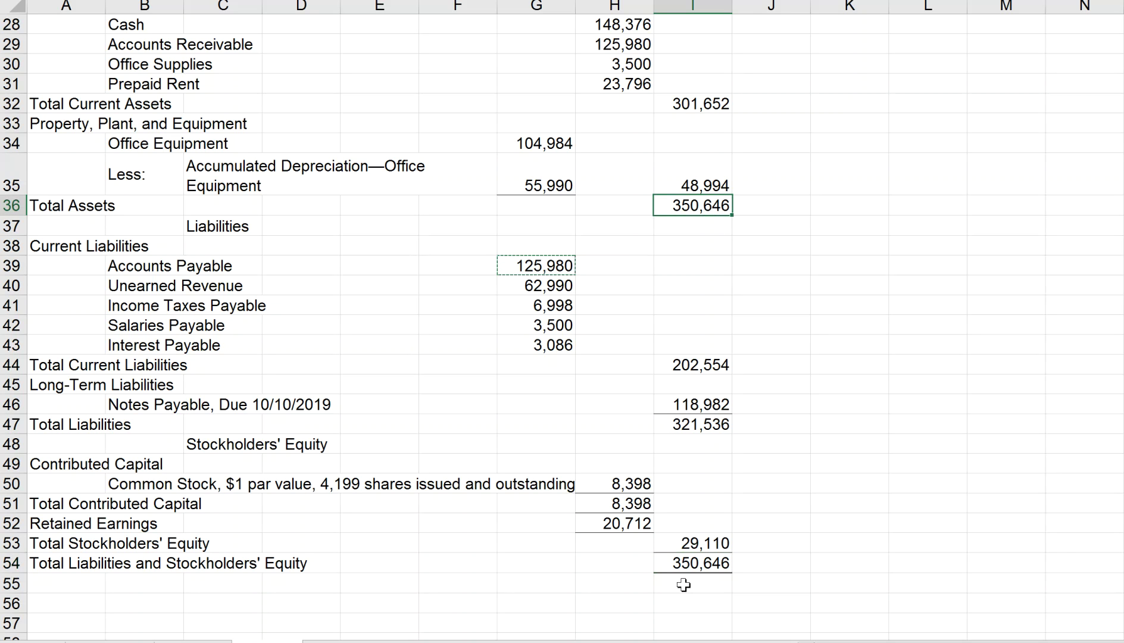
{"action": "left_click", "coordinate": [681, 558]}
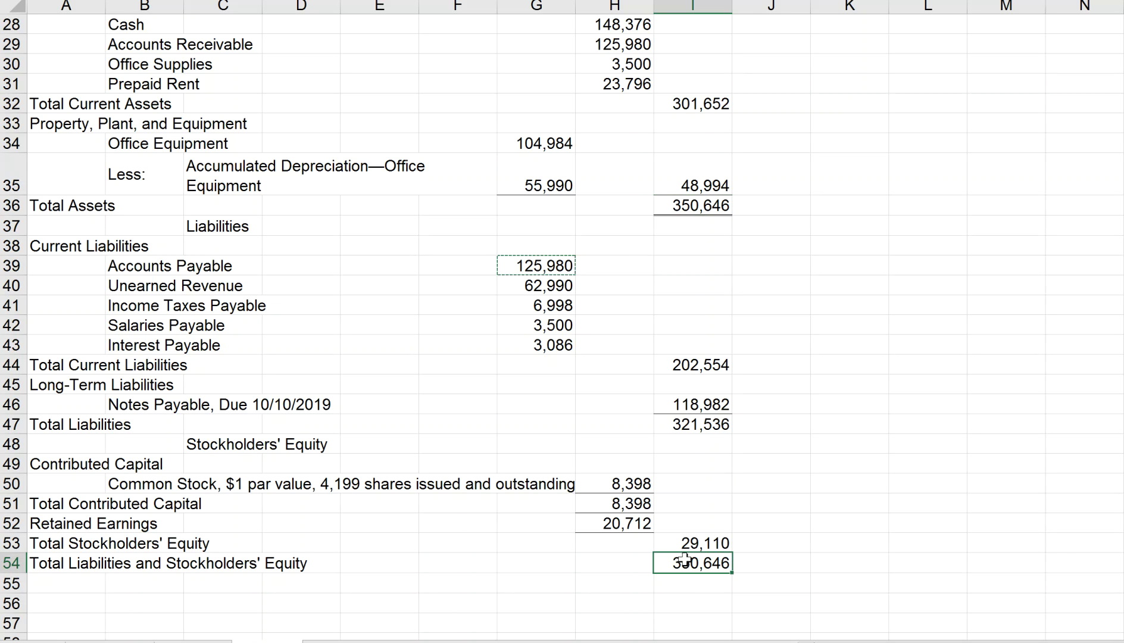